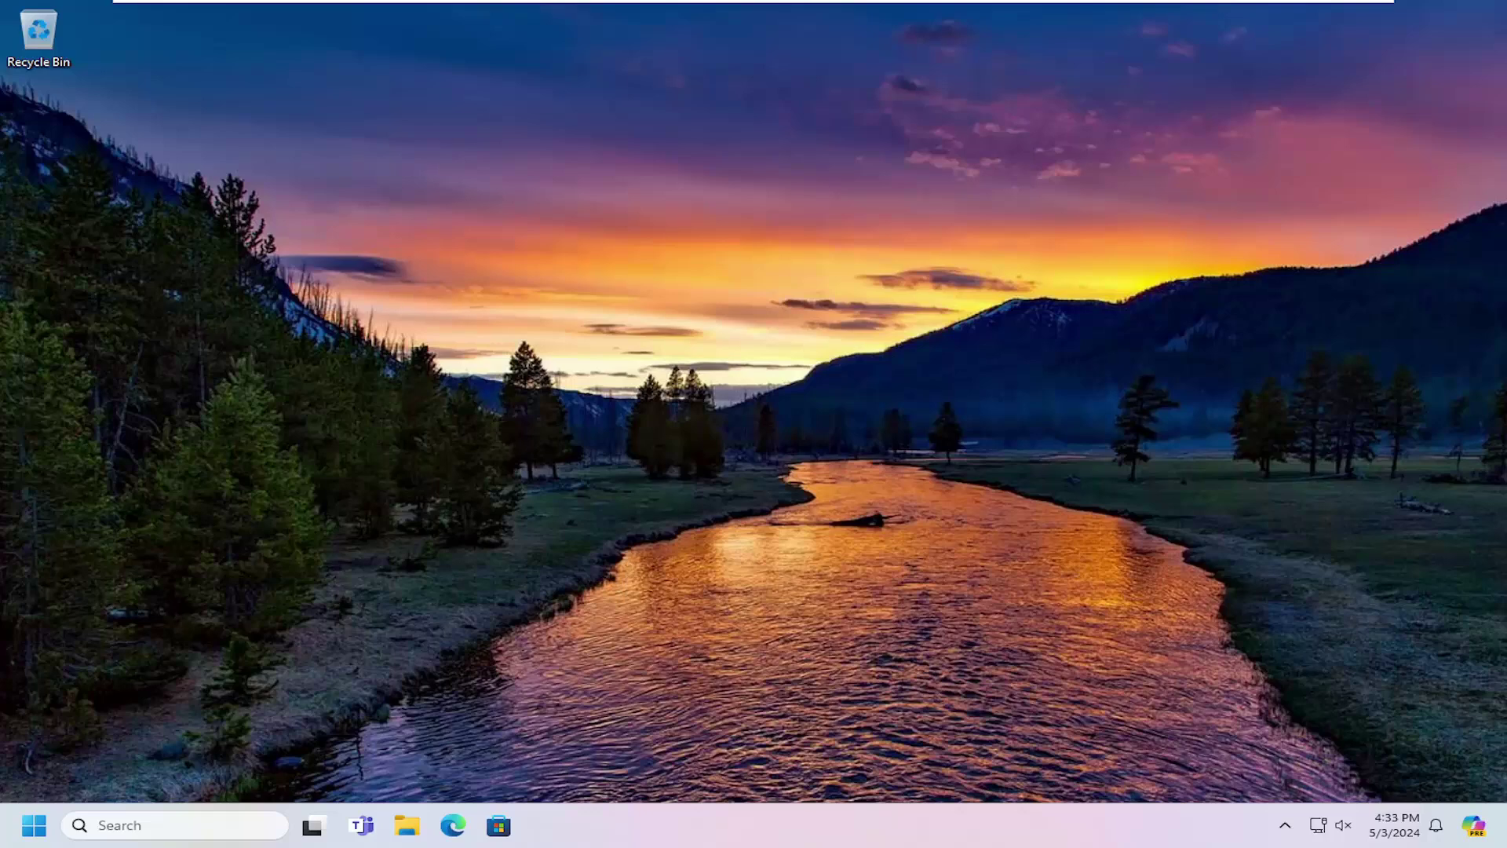
Step: Launch Device Manager from Windows Search and select Intel Gigabit Network Connection under Network adapters
click(23, 836)
text(device manager)
click(121, 310)
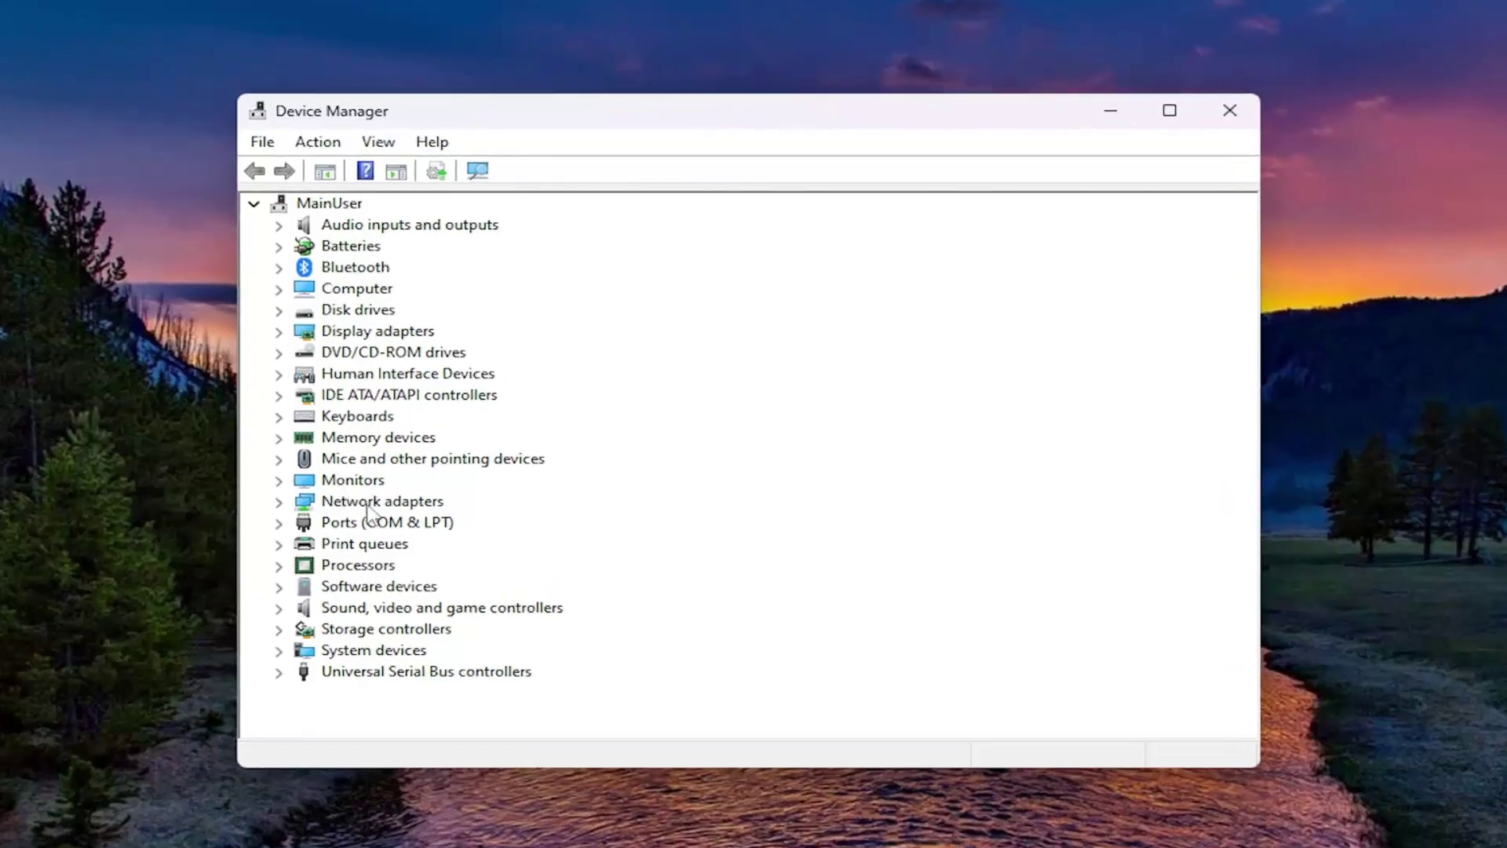
click(371, 504)
double_click(370, 509)
click(552, 548)
Step: Run the Intel adapter's automatic driver search, then dismiss the Update Drivers wizard
right_click(398, 549)
click(490, 563)
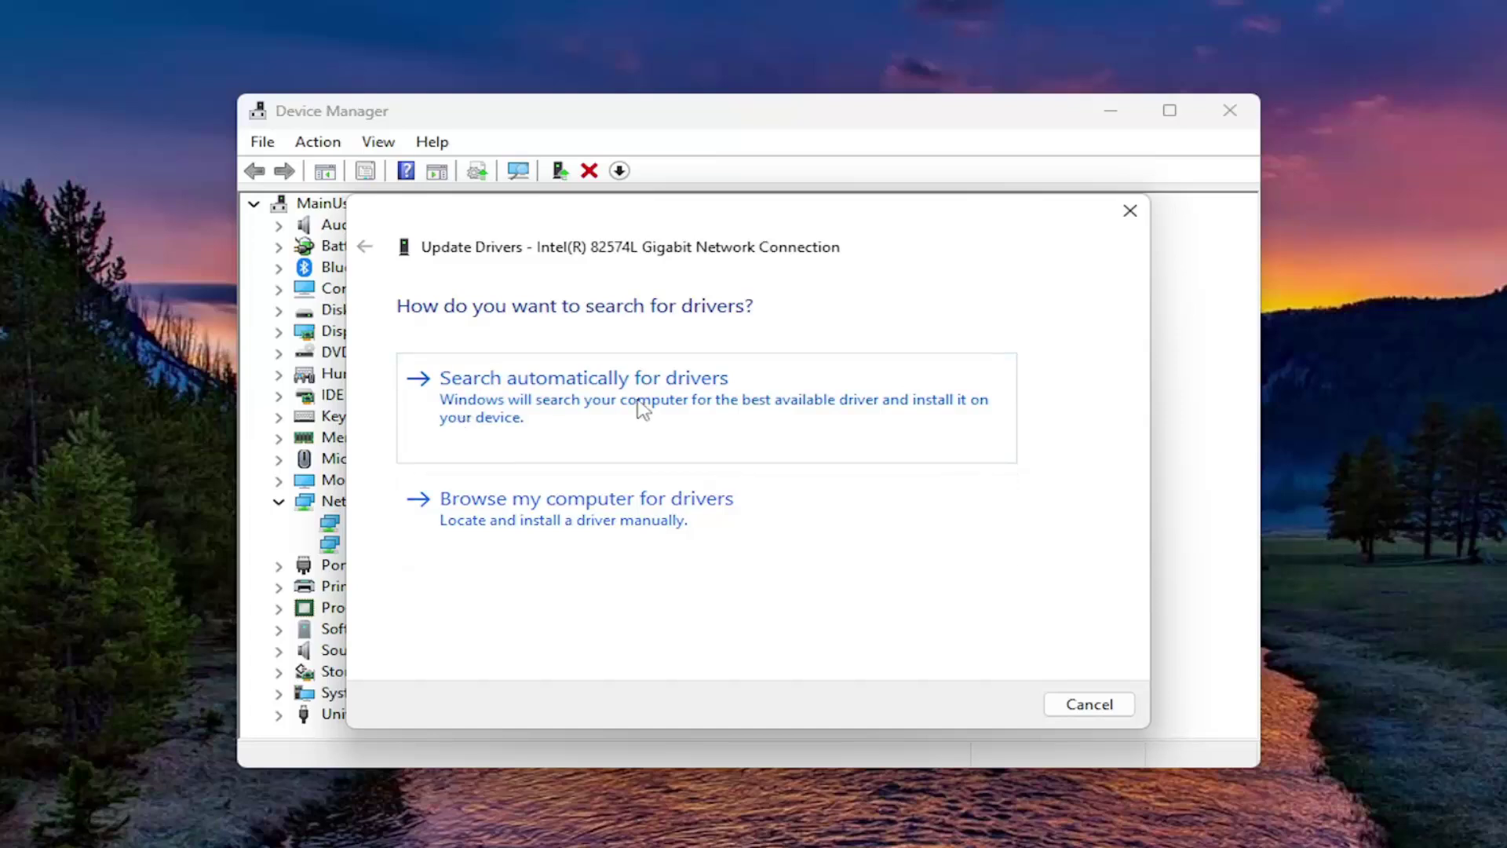
click(639, 407)
key(Escape)
Step: Close the leftover window and restart the Intel adapter's driver update
click(1254, 80)
right_click(412, 557)
click(536, 563)
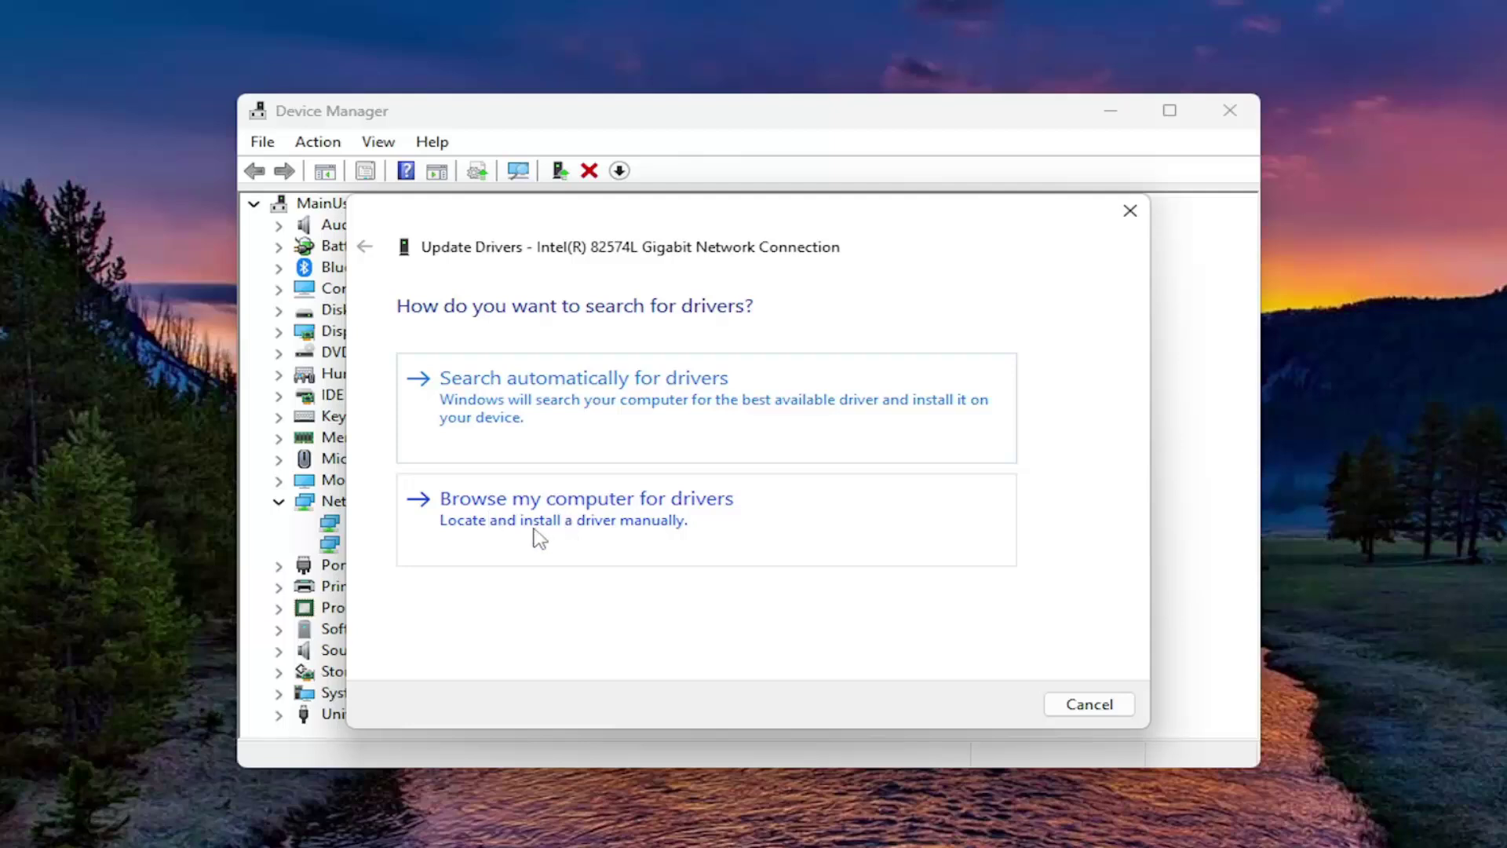
Step: Choose to browse the computer for drivers, opening and cancelling the folder chooser to keep Documents
click(613, 533)
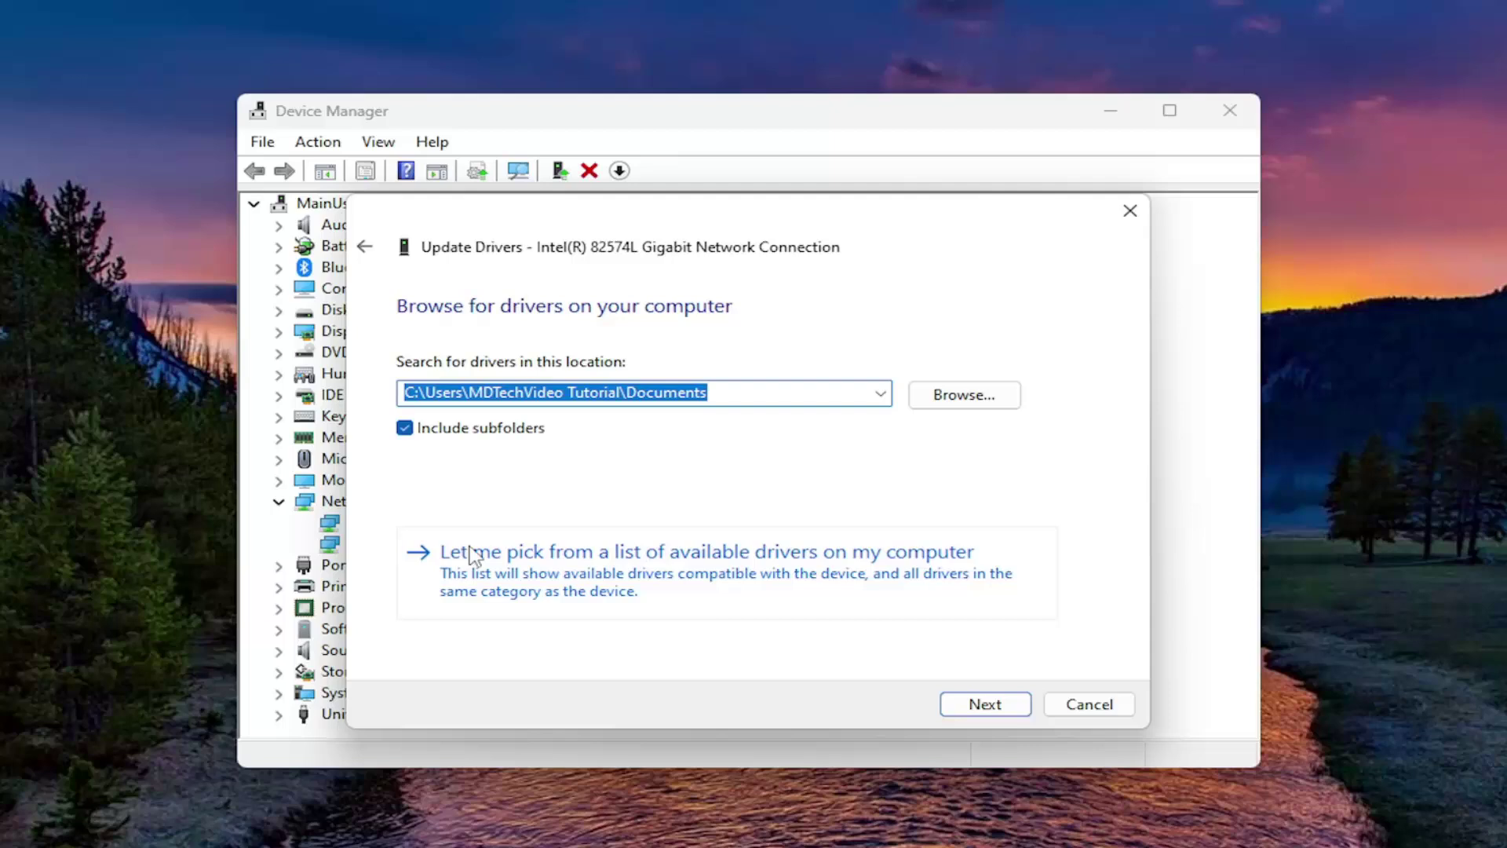
click(942, 402)
click(863, 623)
Step: Reinstall the Intel(R) 82574L Gigabit Network Connection driver from the compatible list and close the wizard
click(597, 589)
click(512, 504)
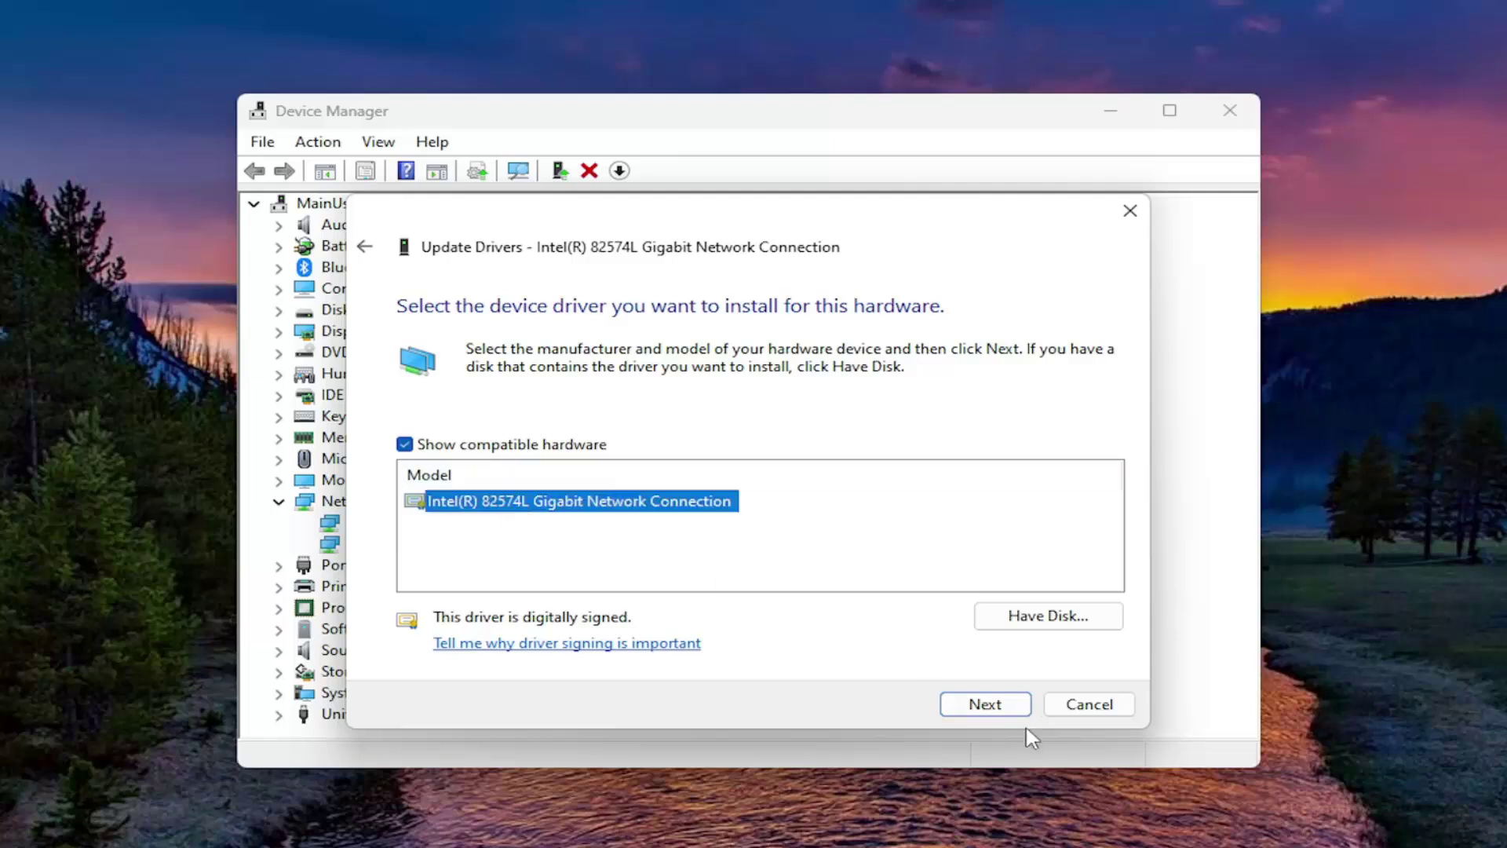
click(995, 704)
click(1065, 707)
Step: View the Intel adapter's Driver tab in Properties and select version 12.19.1.32
right_click(478, 553)
click(561, 685)
click(820, 229)
double_click(730, 374)
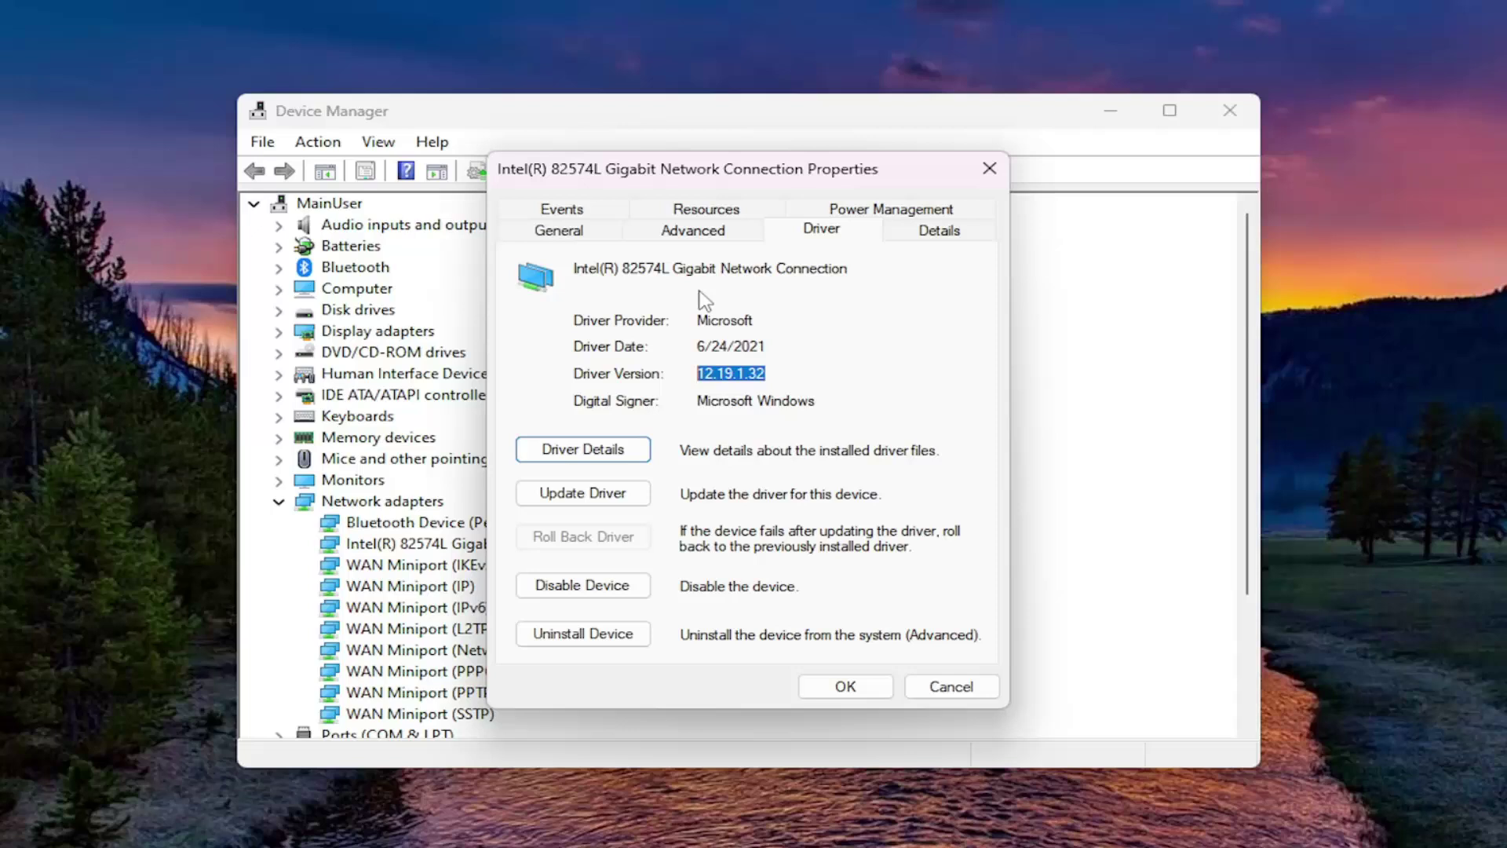
Step: Close the Intel adapter's Properties dialog and the Device Manager window
click(990, 169)
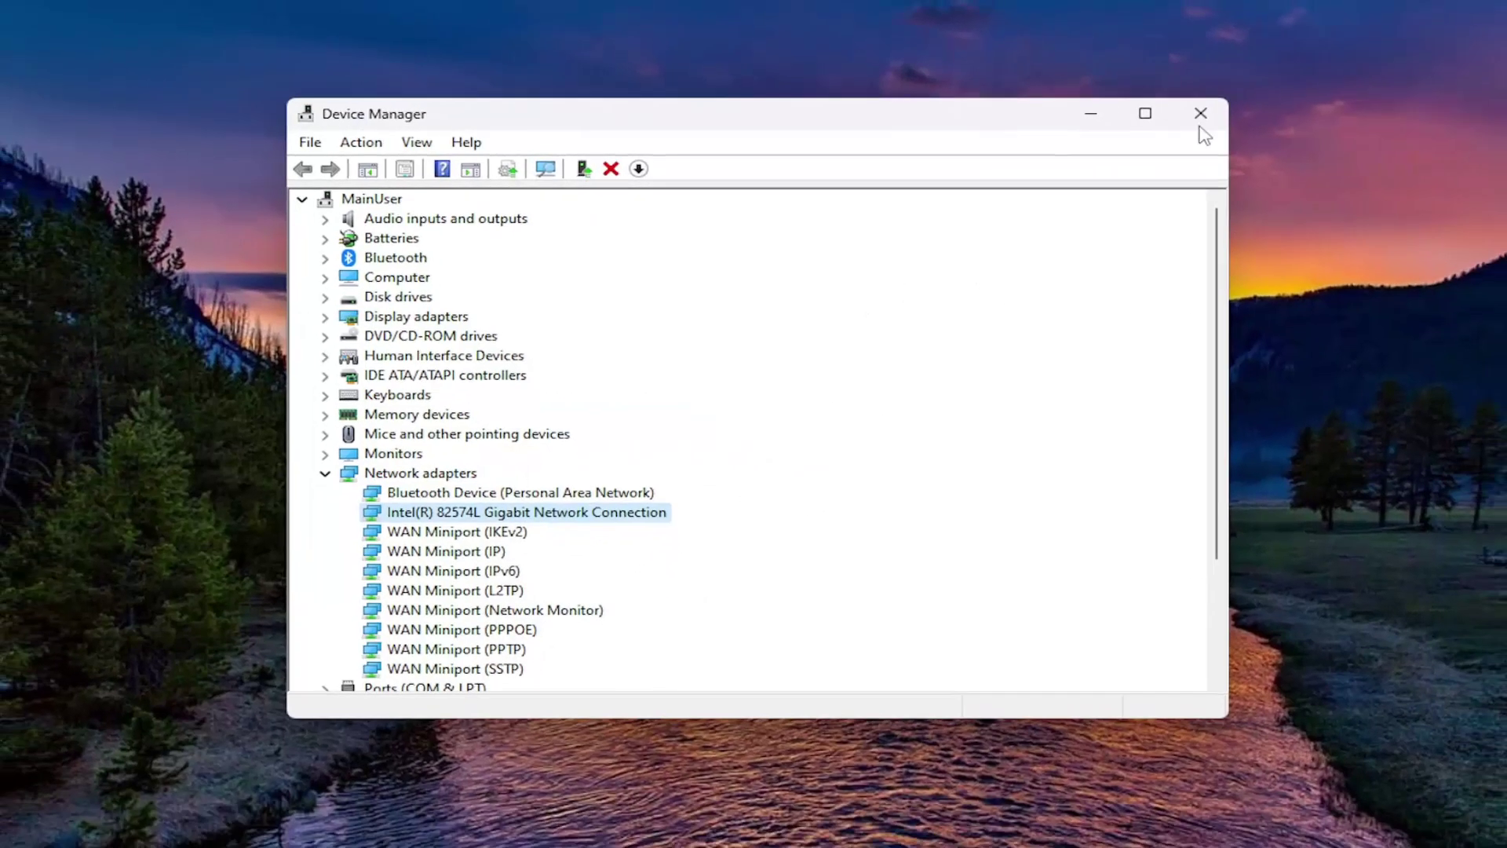
click(1229, 109)
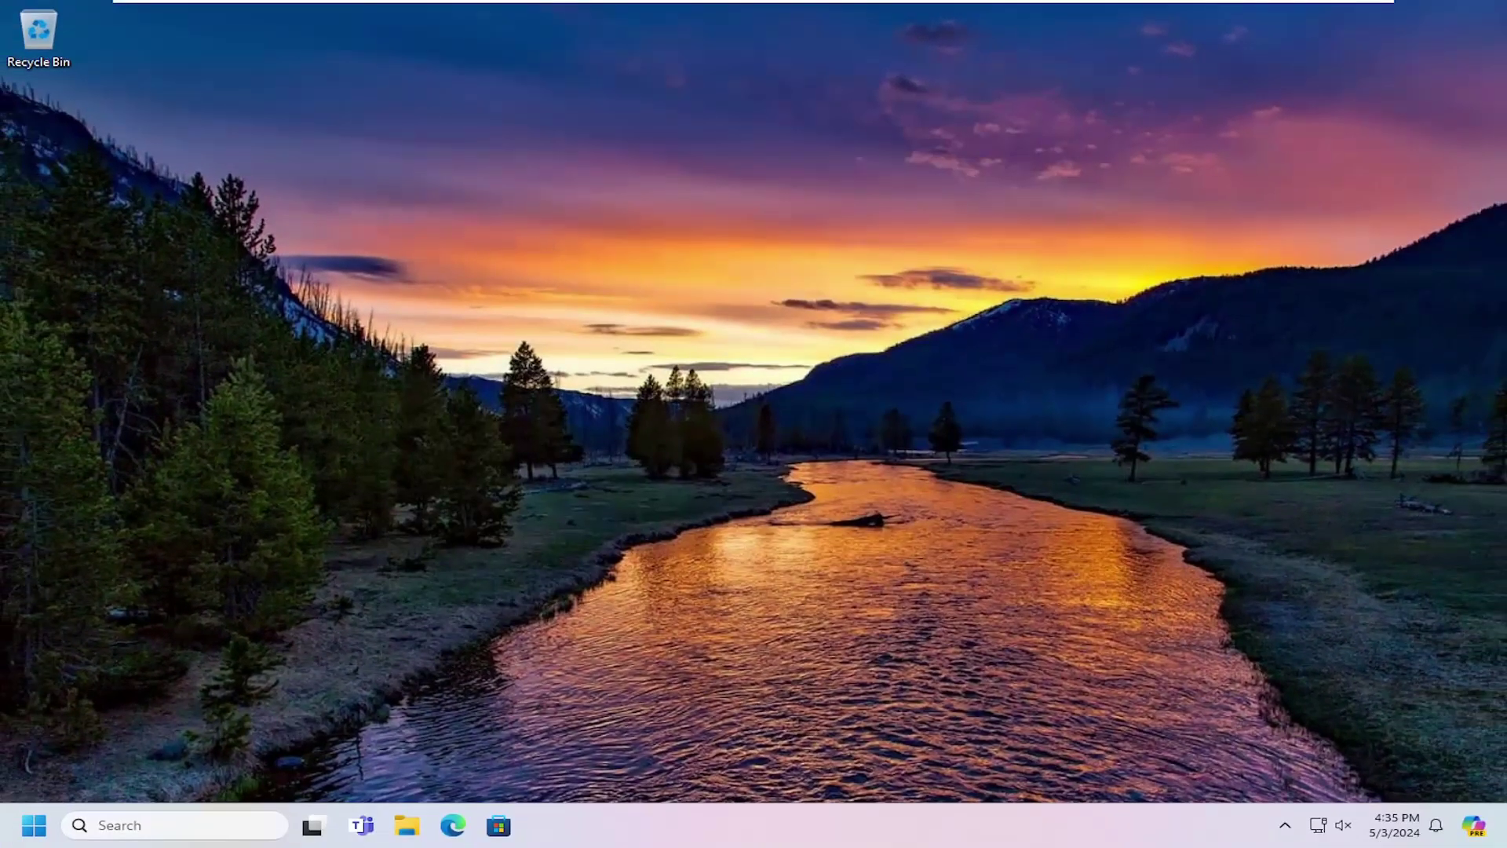